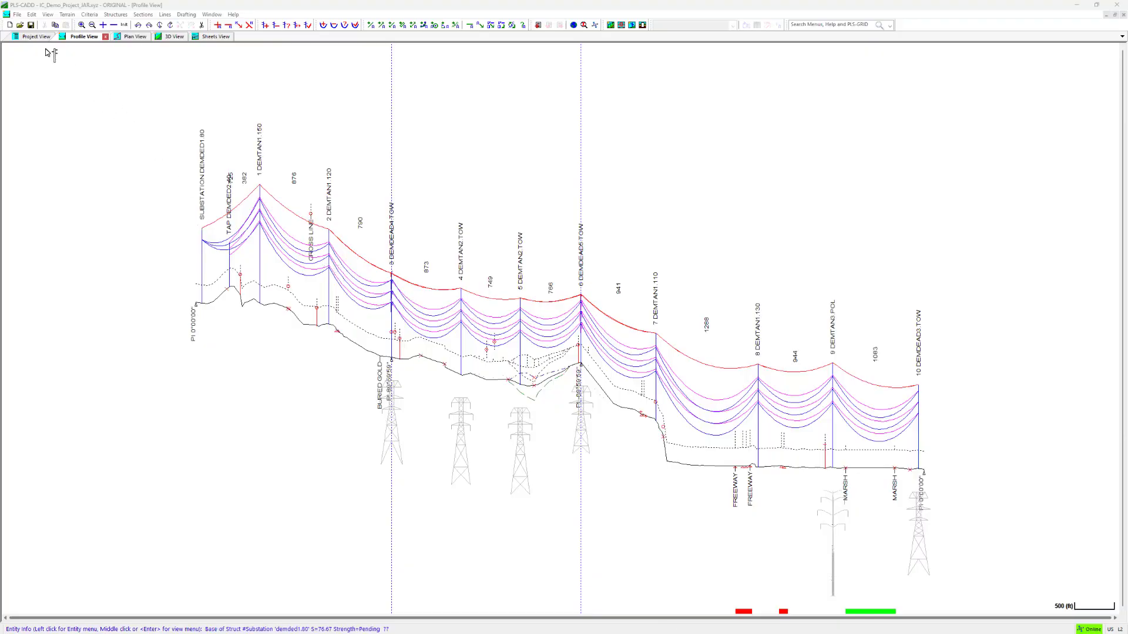
# Step: Review the File > Preferences dialog listing the project's file directories, then close it
pyautogui.click(18, 15)
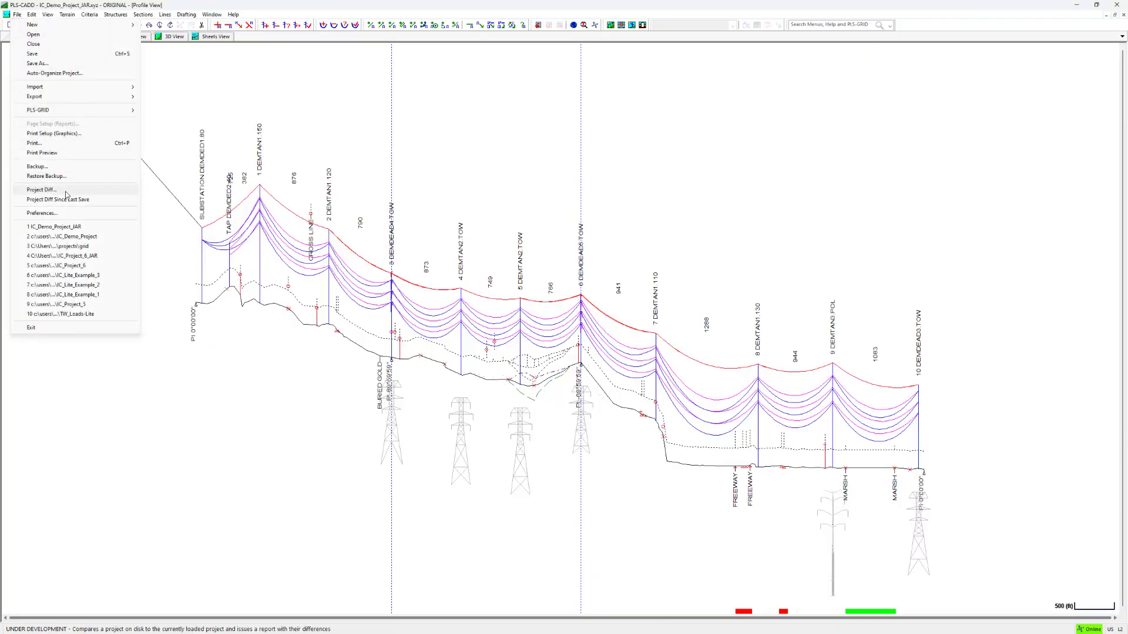
pyautogui.click(86, 213)
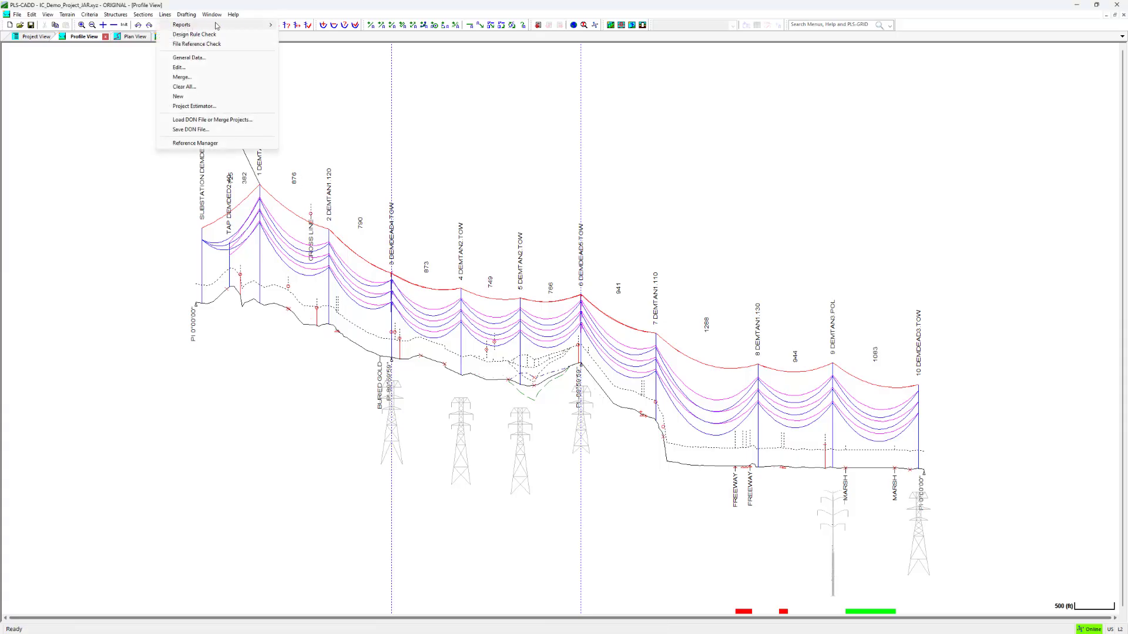
# Step: Open the Construction Staking Report settings and try loading previously saved report settings
pyautogui.moveTo(226, 25)
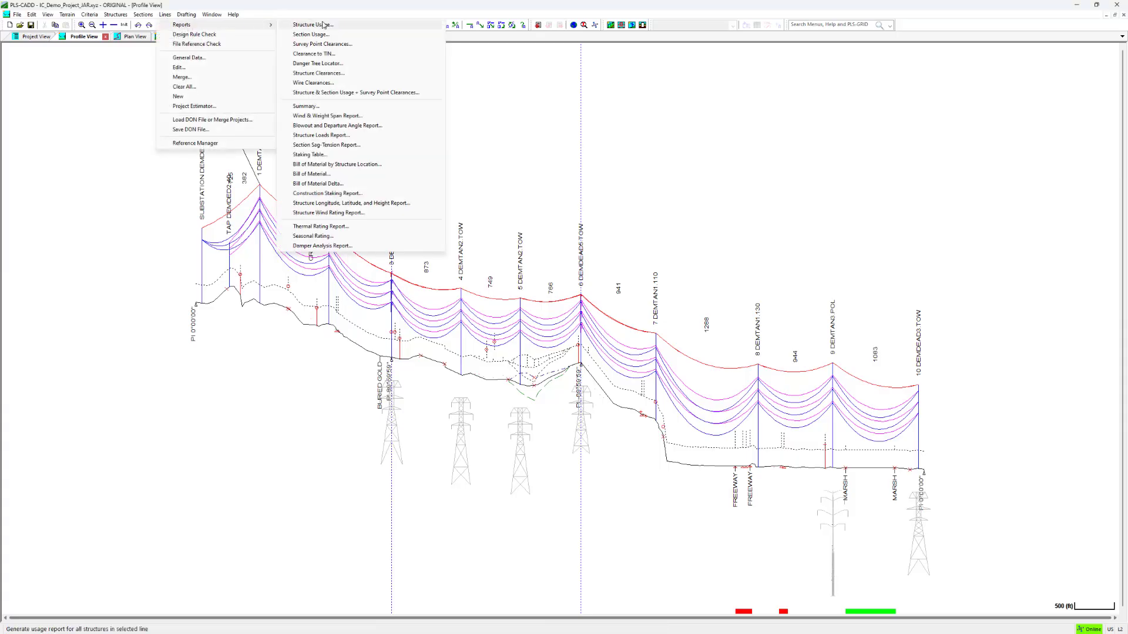
pyautogui.click(364, 194)
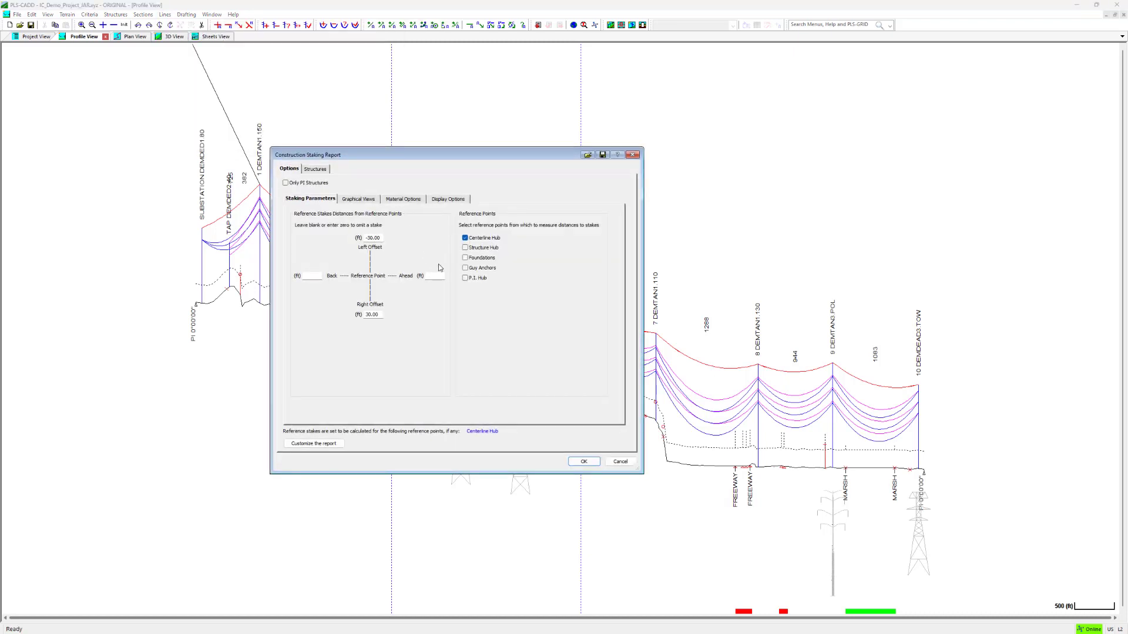
pyautogui.click(590, 157)
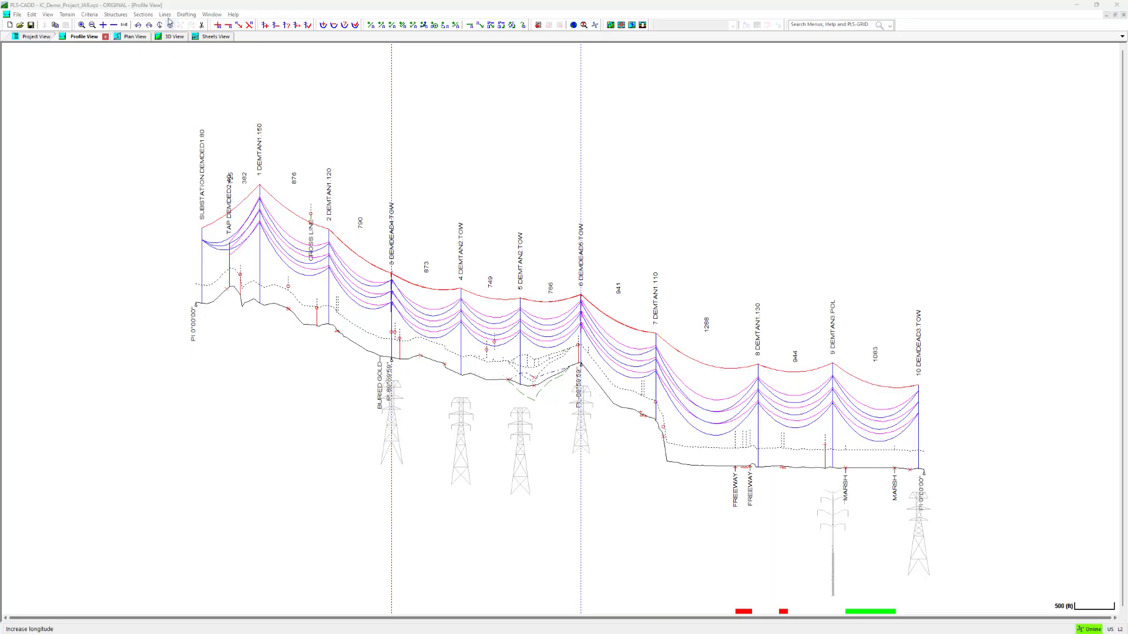
# Step: Close the open menus and bring up the Lines > Reports list again
pyautogui.click(165, 14)
pyautogui.moveTo(196, 27)
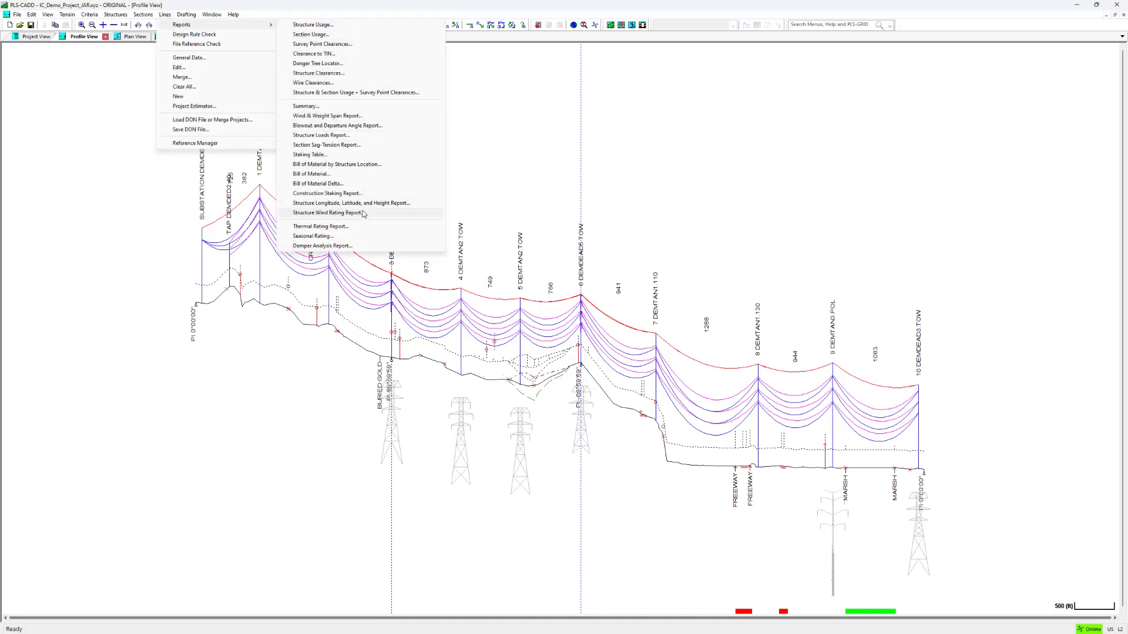
pyautogui.click(914, 123)
pyautogui.click(165, 14)
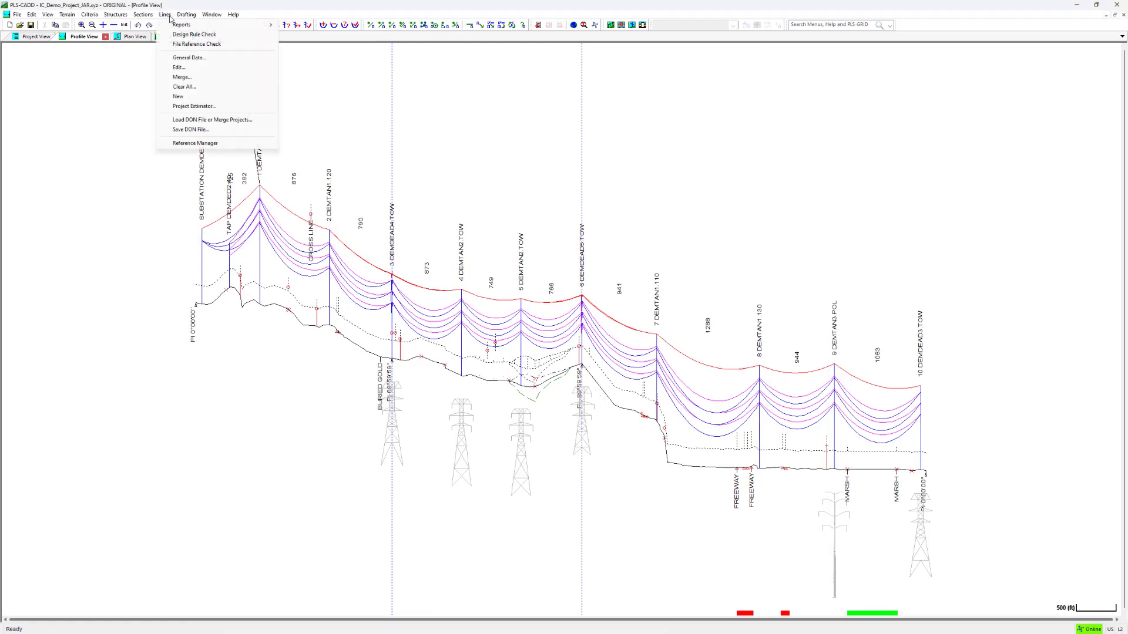
pyautogui.moveTo(188, 25)
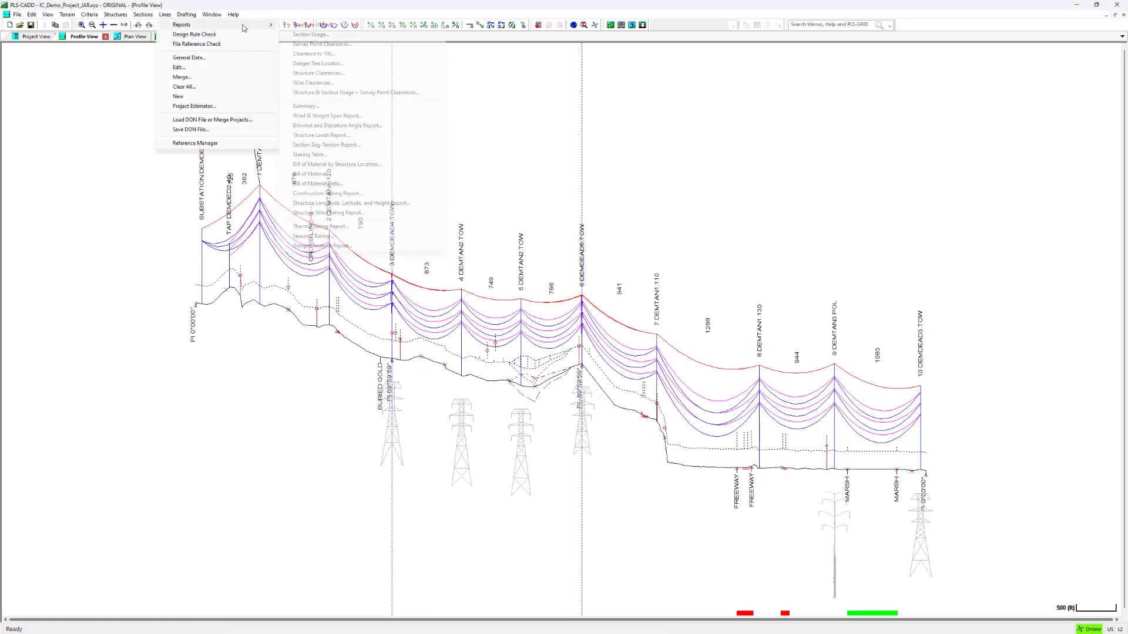
# Step: Set stake offsets to -30 and 30 ft, toggling Structure Hub and P.I. Hub reference points
pyautogui.click(368, 195)
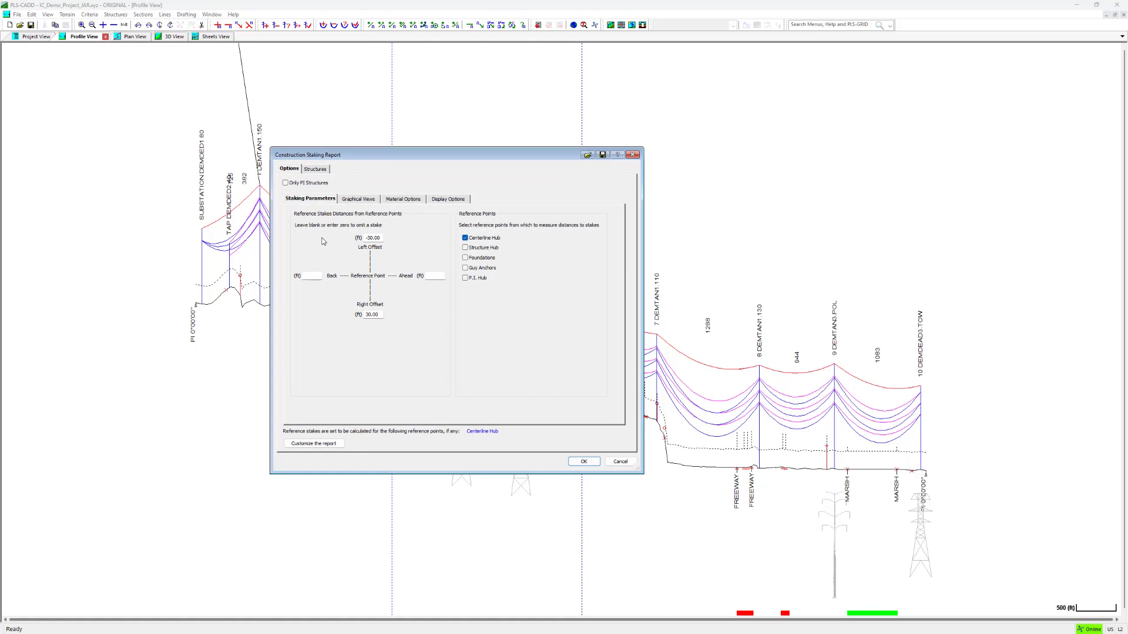
pyautogui.click(313, 275)
pyautogui.write('-30')
pyautogui.click(428, 276)
pyautogui.write('30')
pyautogui.click(467, 248)
pyautogui.click(466, 278)
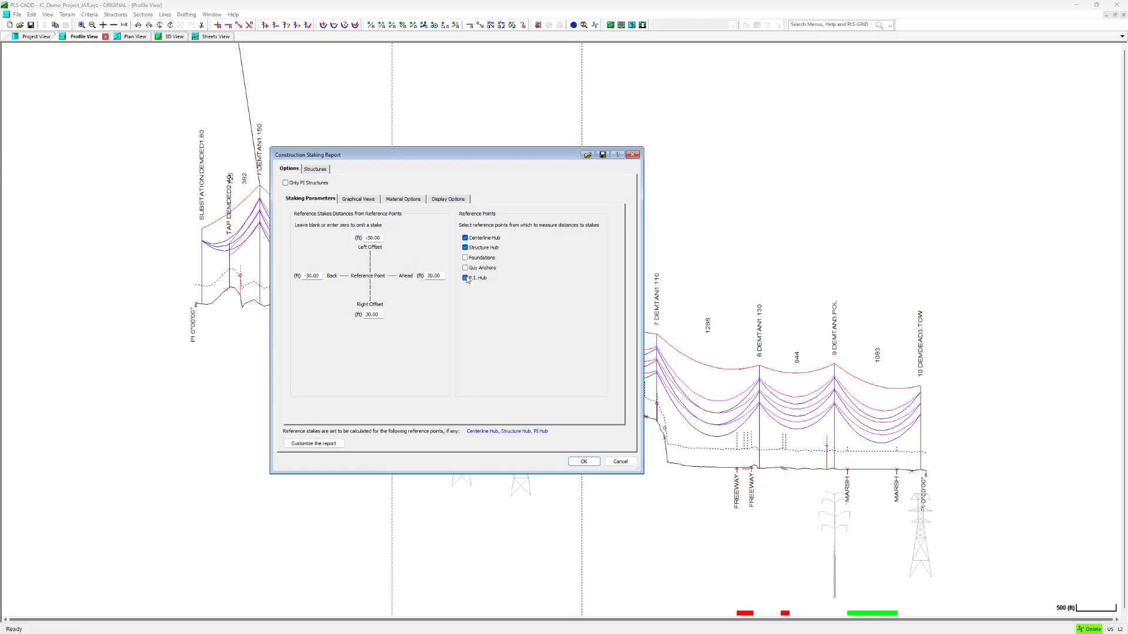
# Step: On the display options, include criteria notes and project notes, then confirm the settings
pyautogui.click(456, 201)
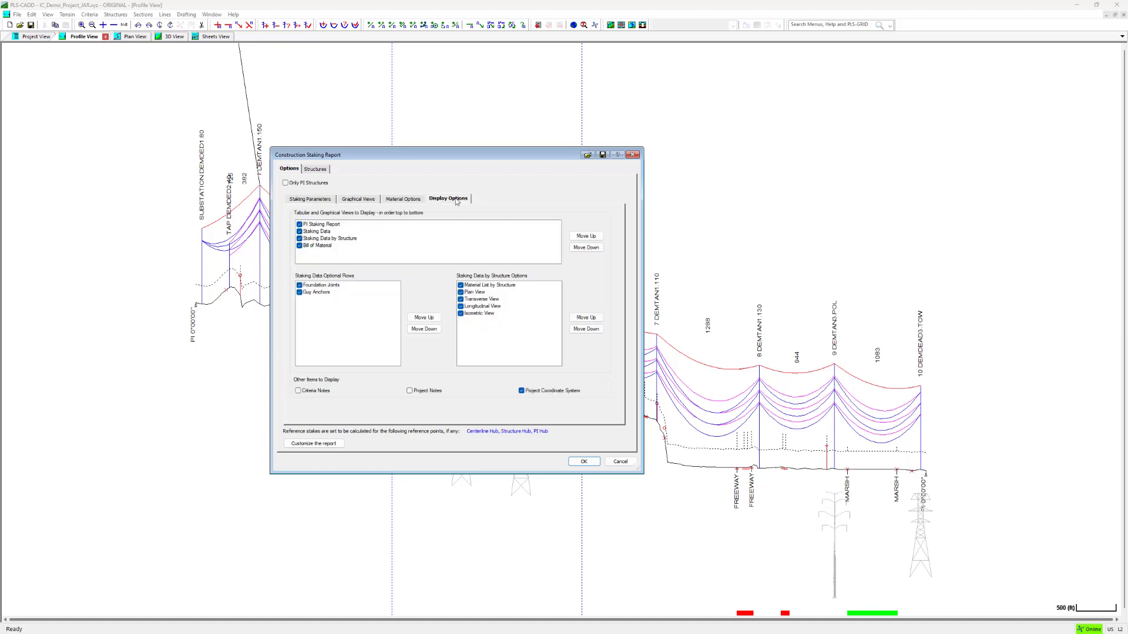
pyautogui.click(301, 392)
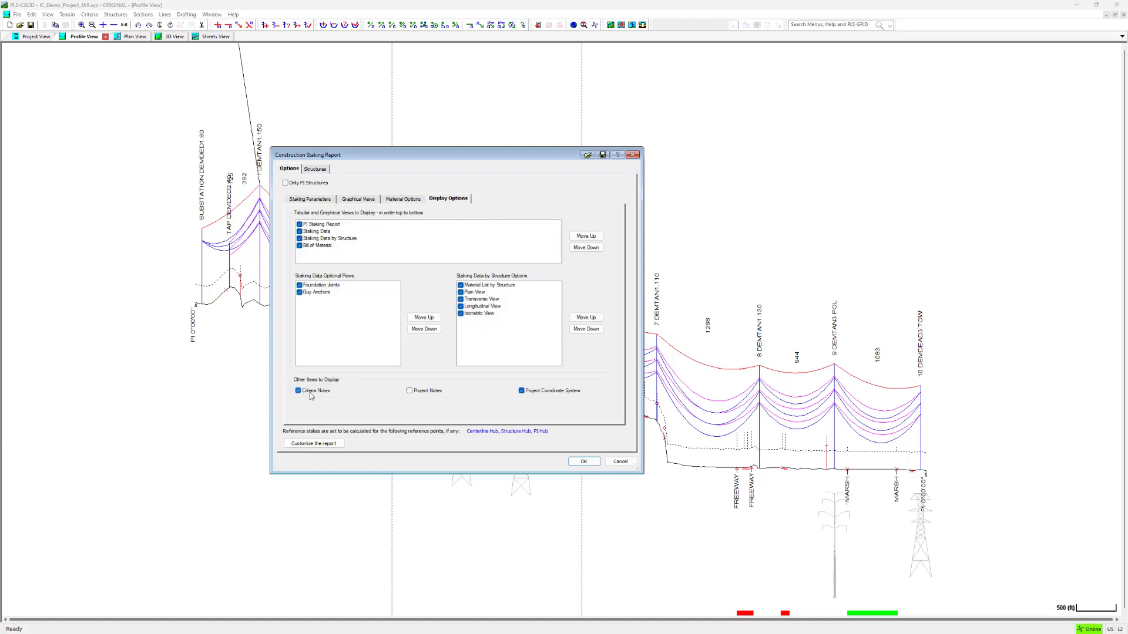
pyautogui.click(411, 392)
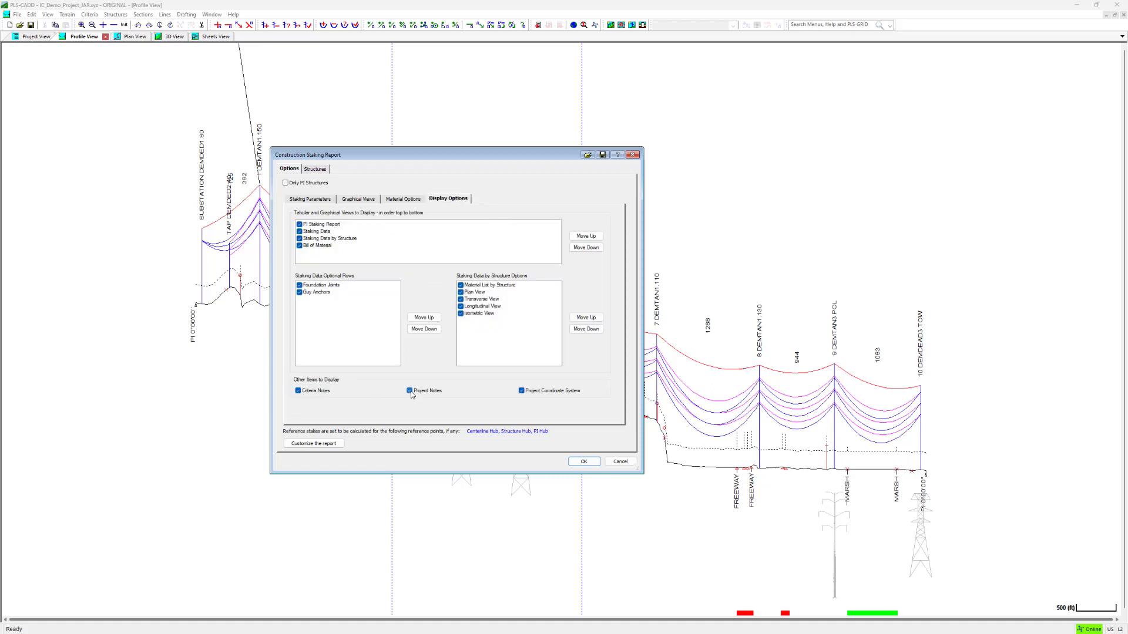
pyautogui.click(585, 461)
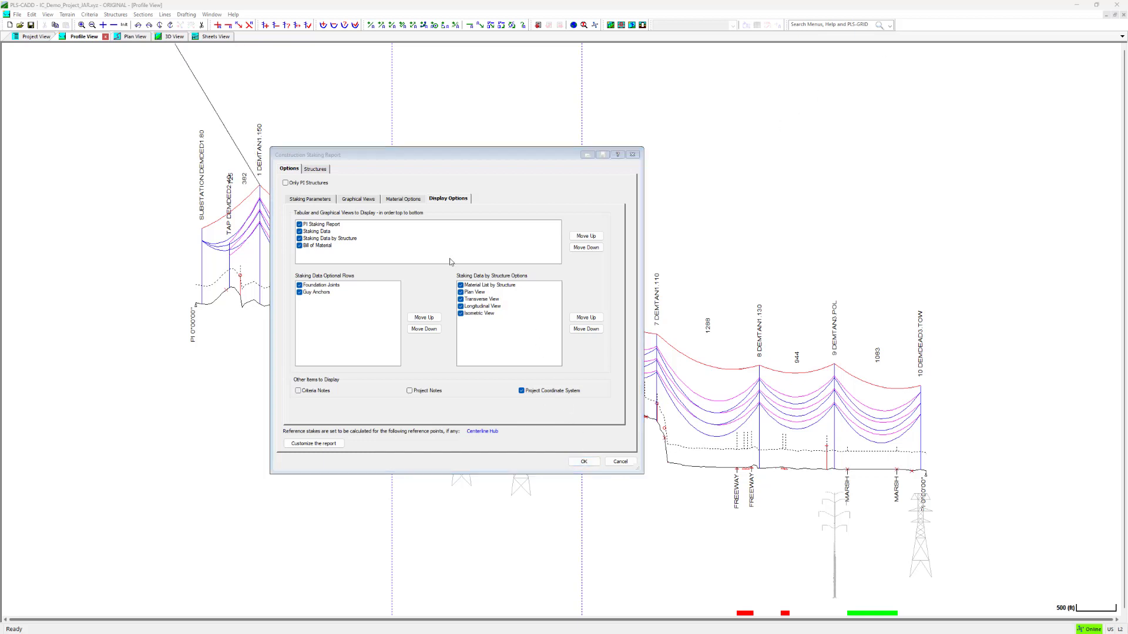
# Step: Browse the material and graphical view options, then return to Staking Parameters
pyautogui.click(404, 201)
pyautogui.click(348, 202)
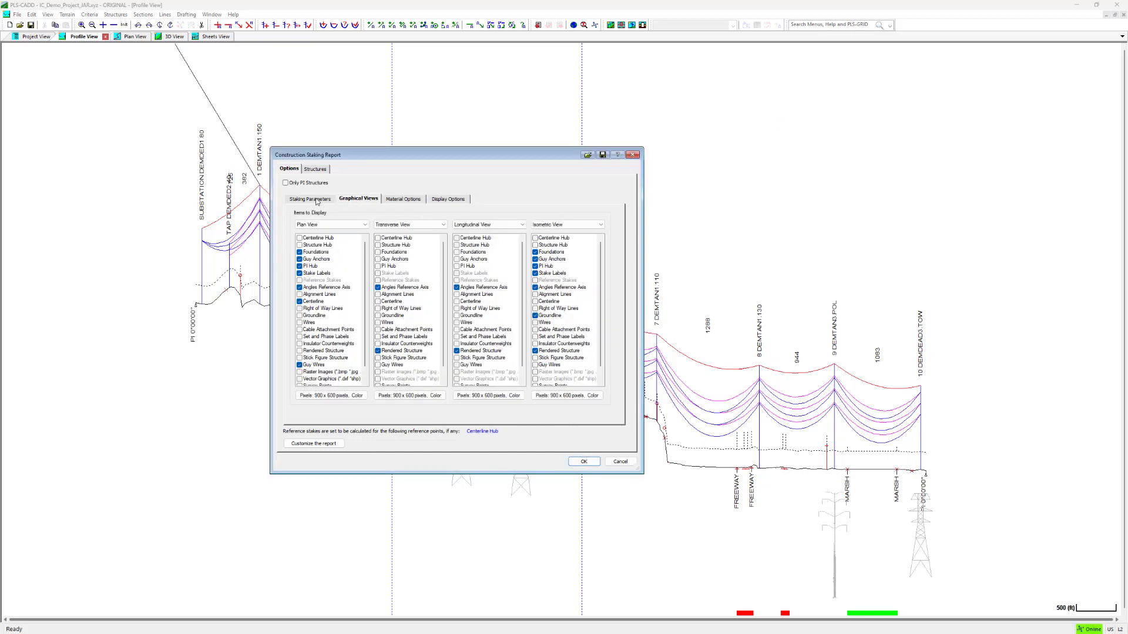
pyautogui.click(325, 201)
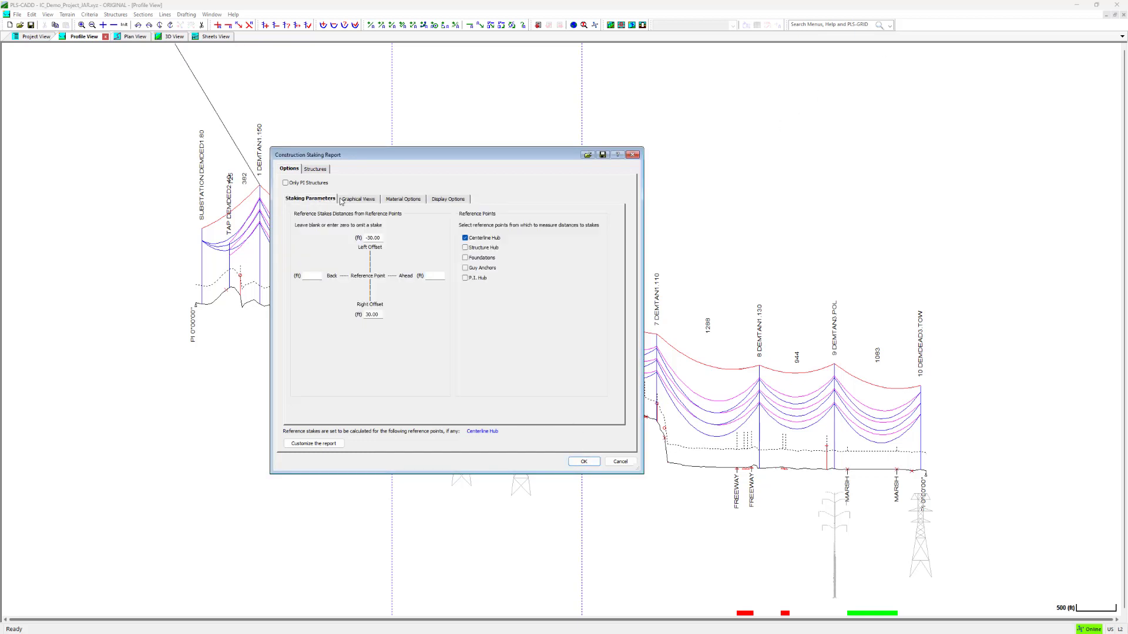
# Step: Bring up the Save Report Settings window, then dismiss it with Esc
pyautogui.click(603, 155)
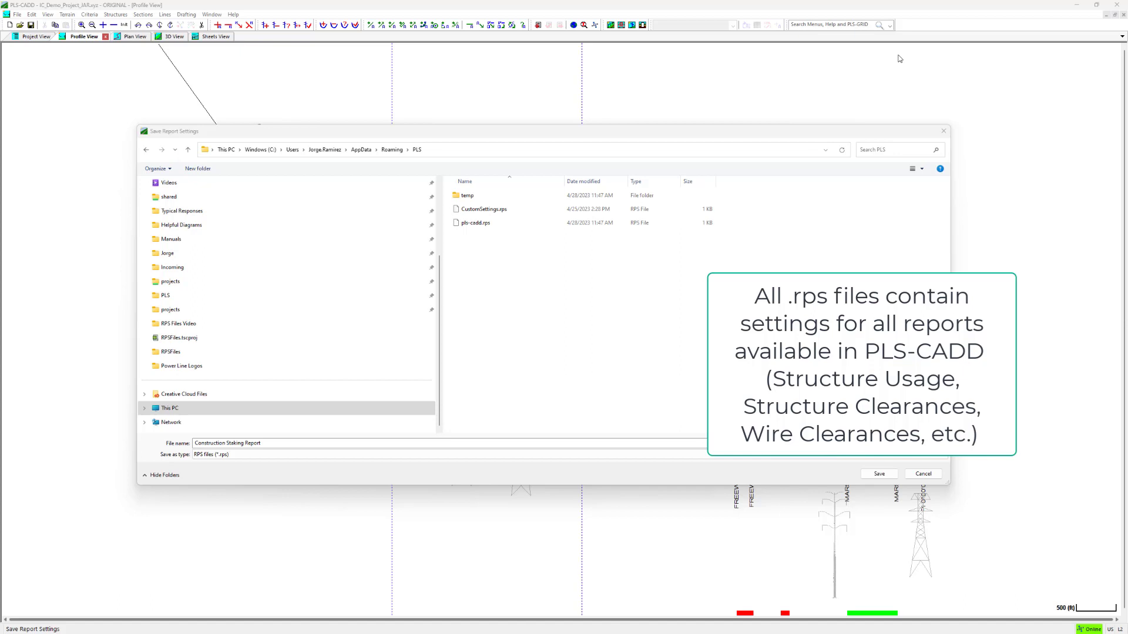
pyautogui.press('Escape')
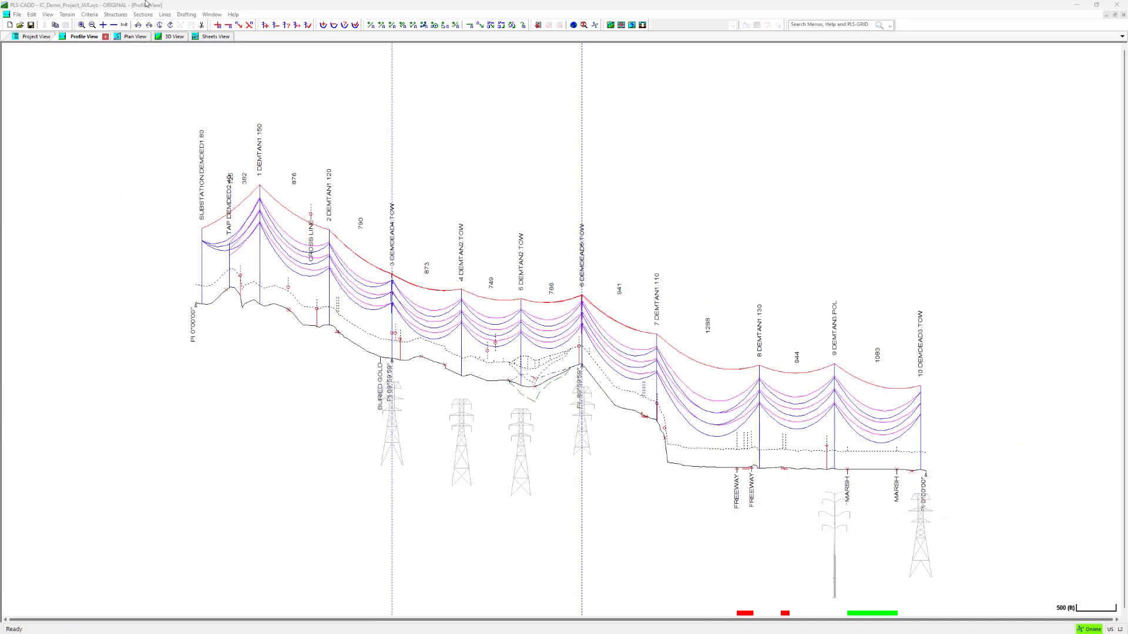
# Step: Reopen the Construction Staking Report settings from Lines > Reports
pyautogui.click(165, 14)
pyautogui.moveTo(182, 25)
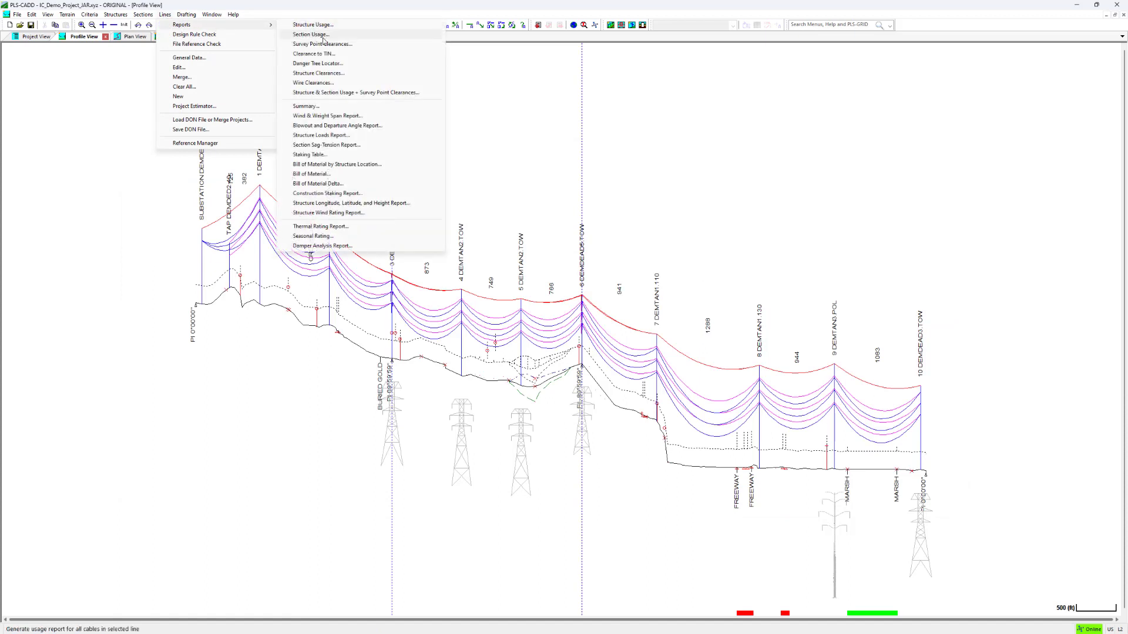
pyautogui.click(365, 196)
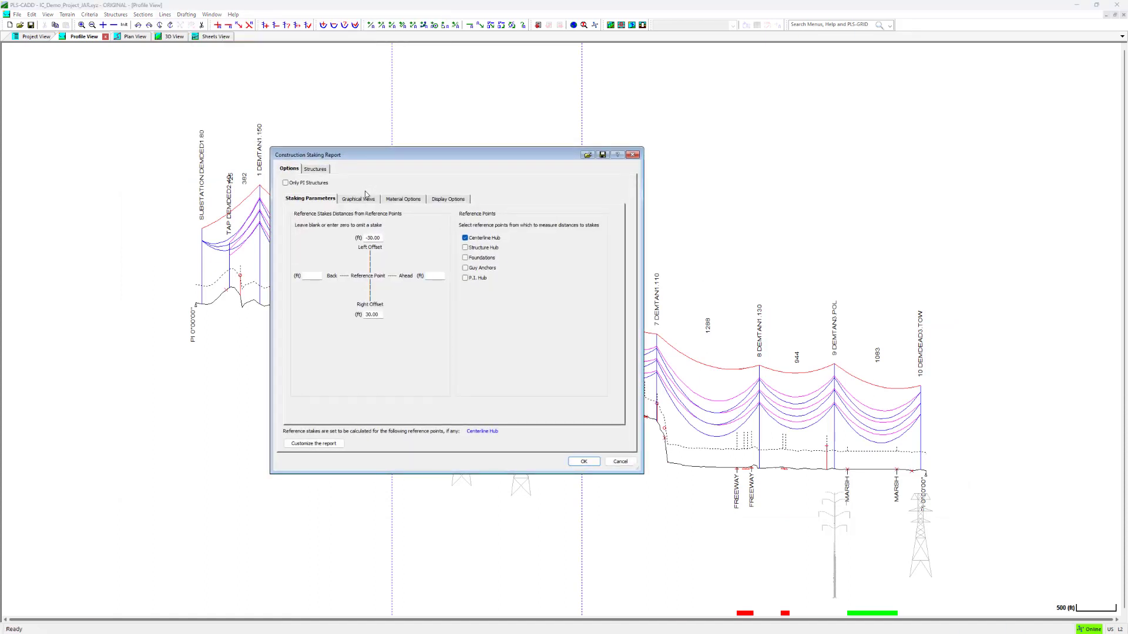
# Step: Save the report settings as ClientXYZNorthWestRegion.rps
pyautogui.click(602, 154)
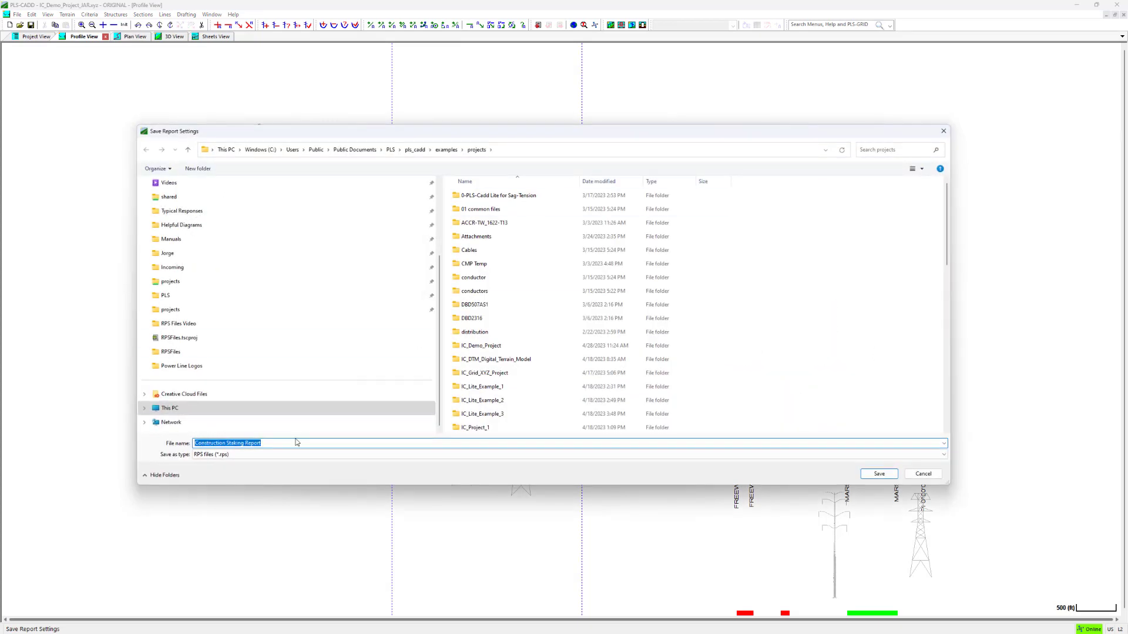
pyautogui.click(295, 442)
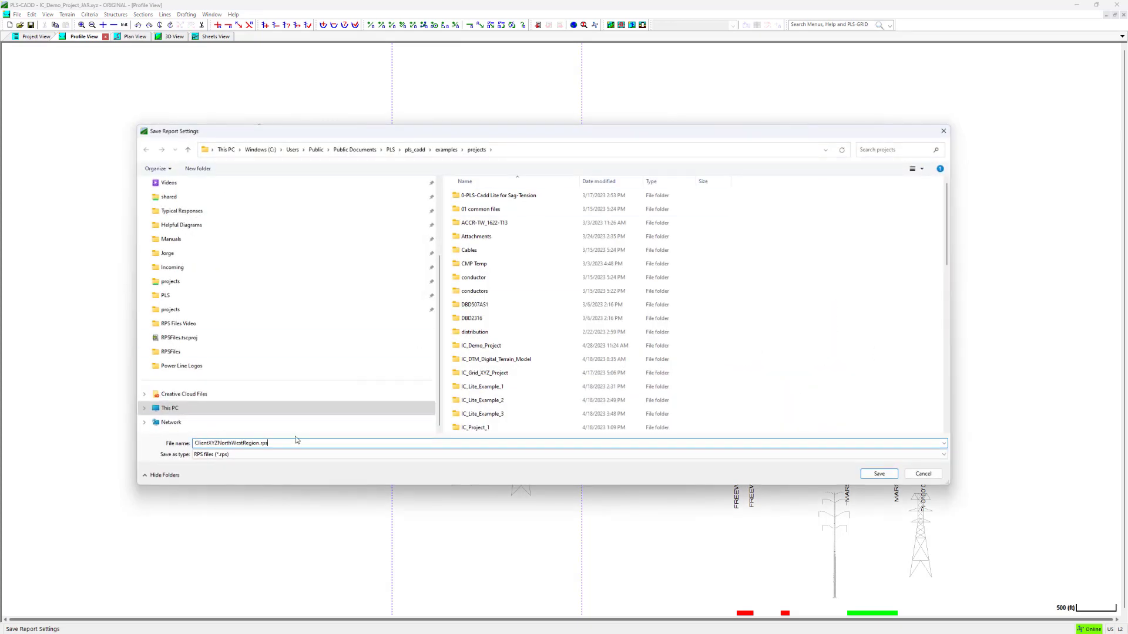
pyautogui.click(872, 474)
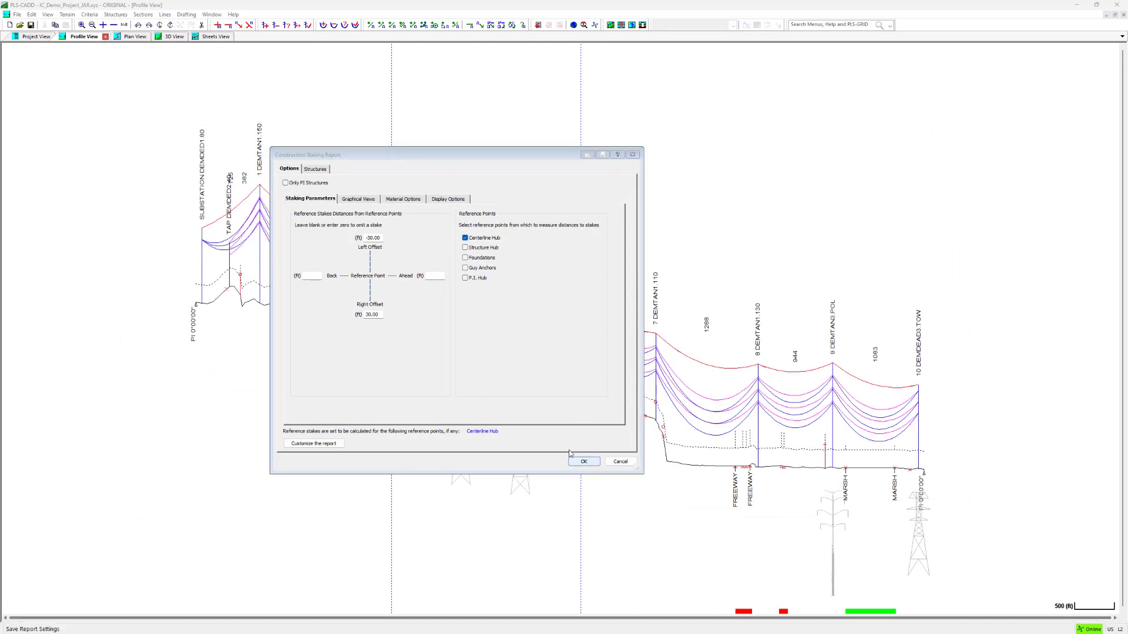
# Step: Load ClientXYZNorthWestRegion.rps and generate the Construction Staking Report
pyautogui.click(589, 156)
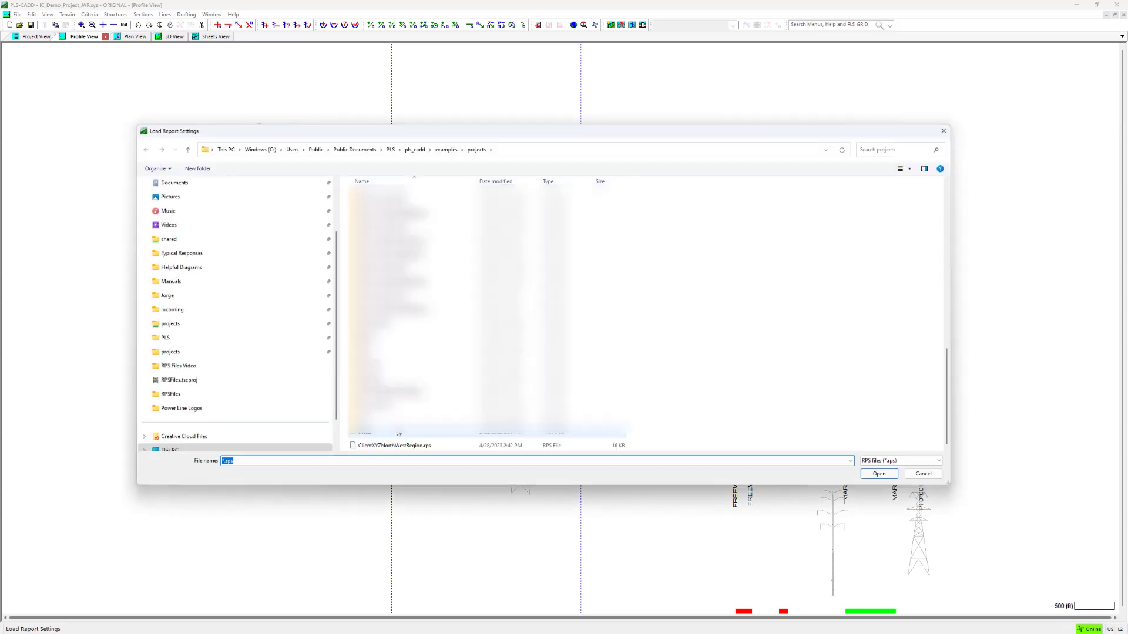
pyautogui.doubleClick(398, 444)
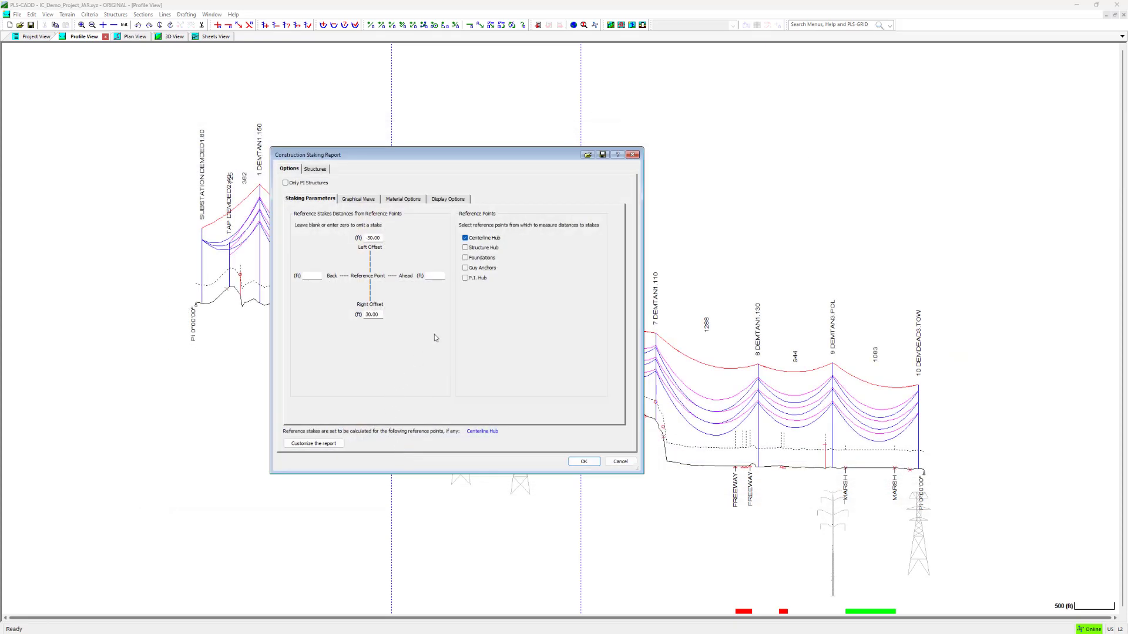
pyautogui.click(584, 462)
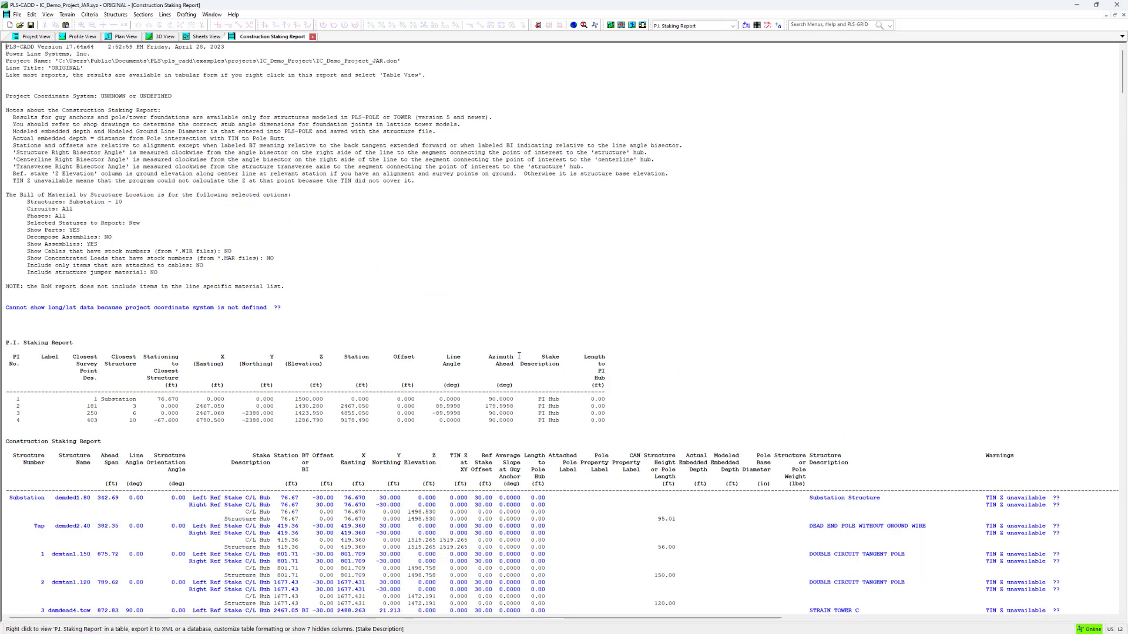
# Step: Scroll through the report's staking tables, bills of material and structure views
pyautogui.scroll(-10, 584, 311)
pyautogui.scroll(-5, 586, 312)
pyautogui.scroll(-15, 587, 311)
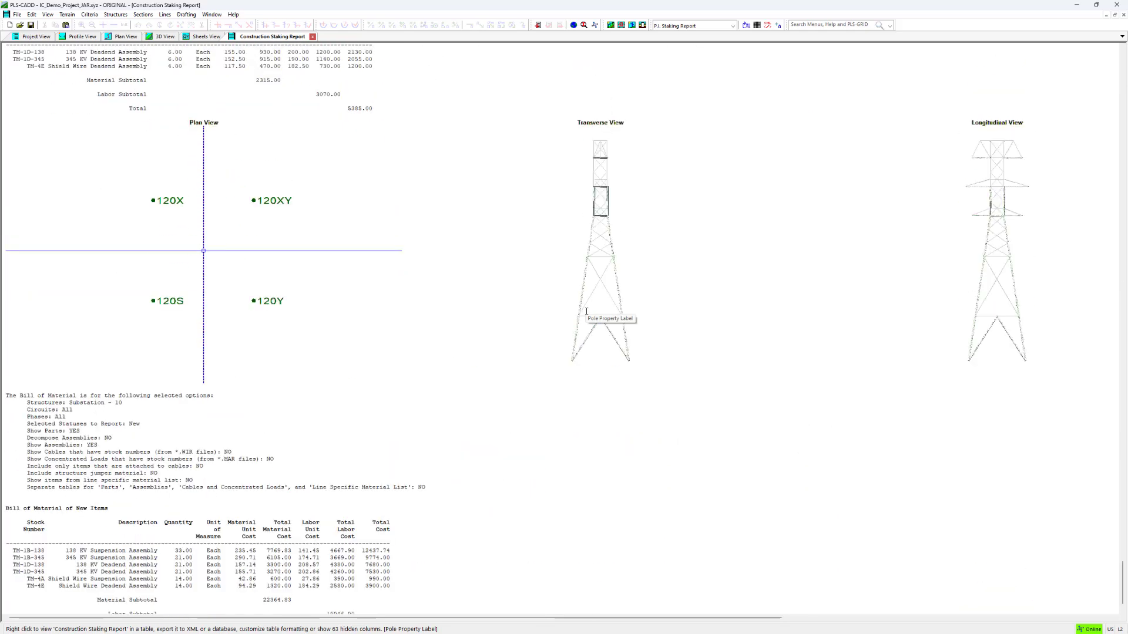